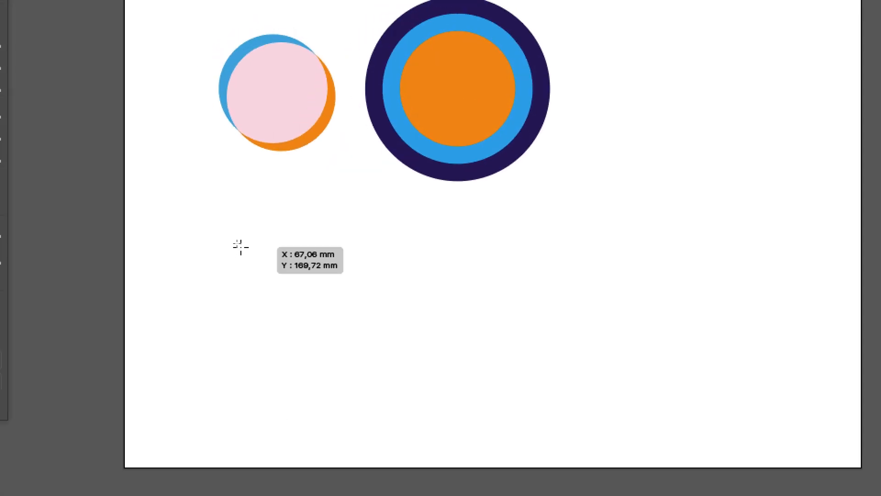
Step: Draw a circle below the two existing circle designs and change its fill to orange
drag(237, 242, 330, 326)
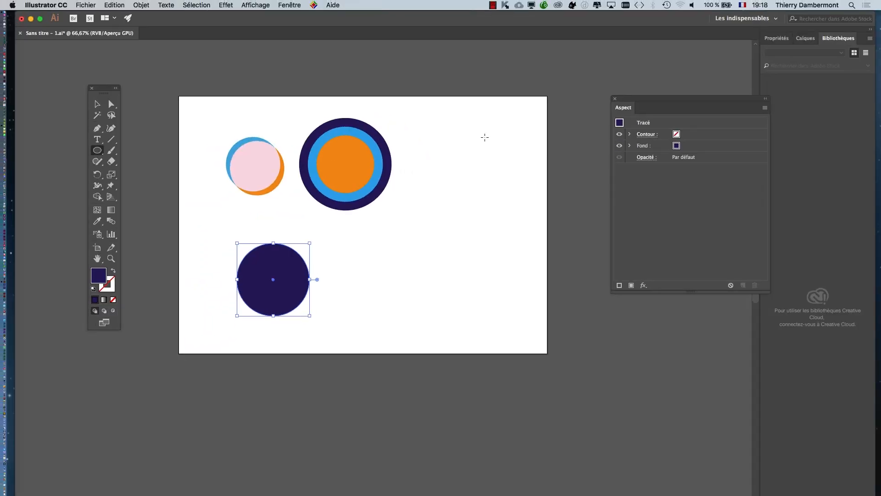
drag(636, 100, 356, 224)
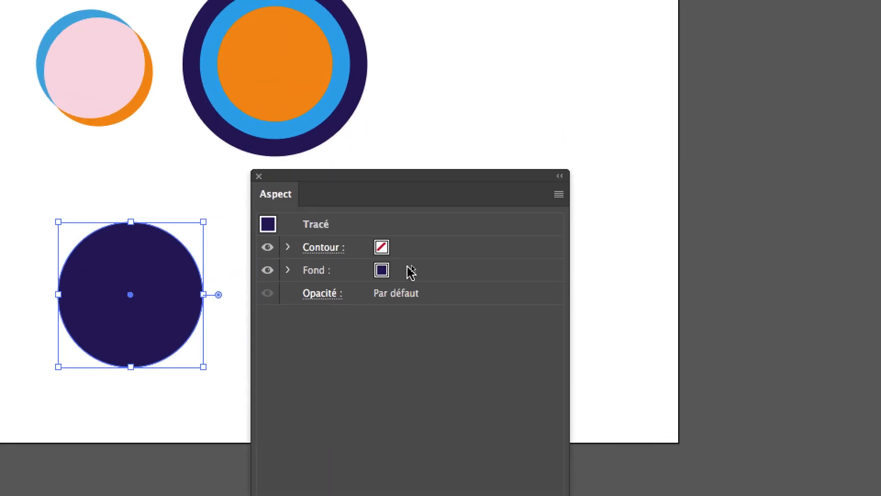
click(407, 270)
click(405, 268)
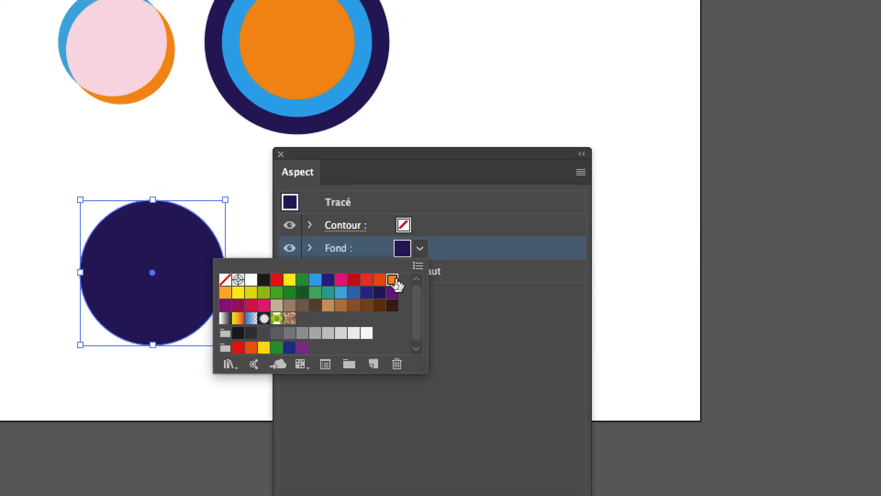
click(395, 279)
Step: Give the orange circle a dark magenta stroke with a weight of 20 pt
click(406, 260)
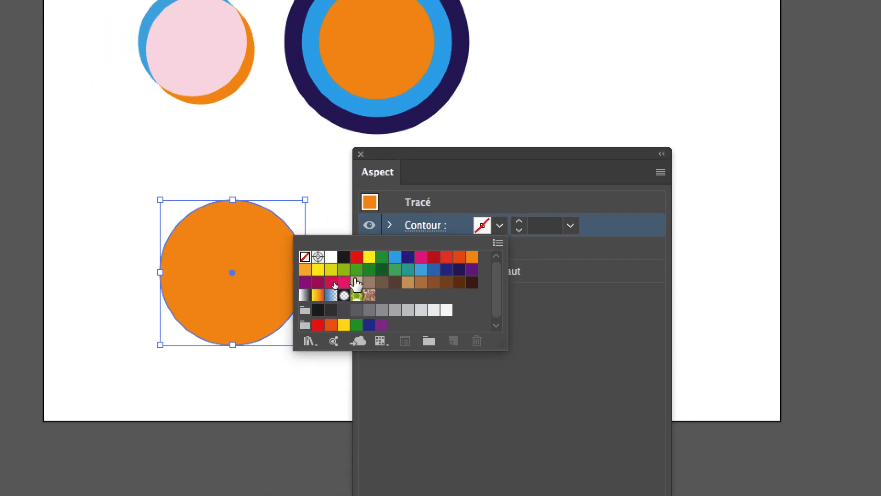
click(317, 283)
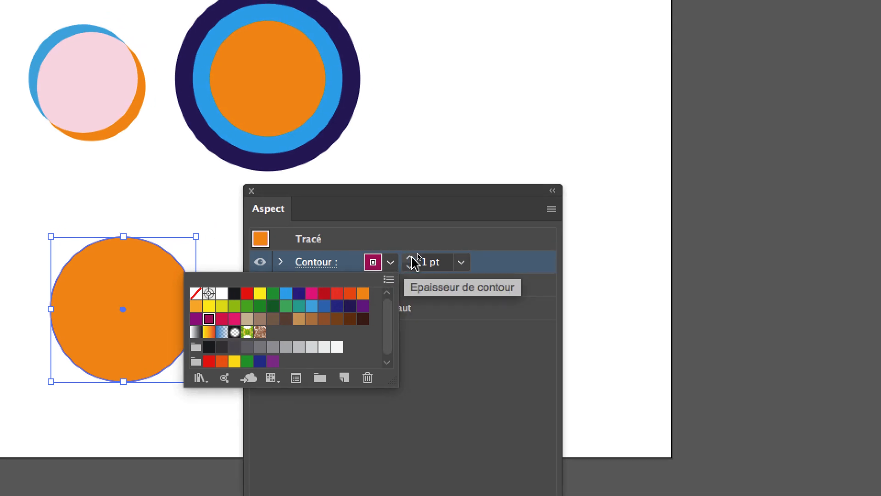
click(410, 259)
click(411, 259)
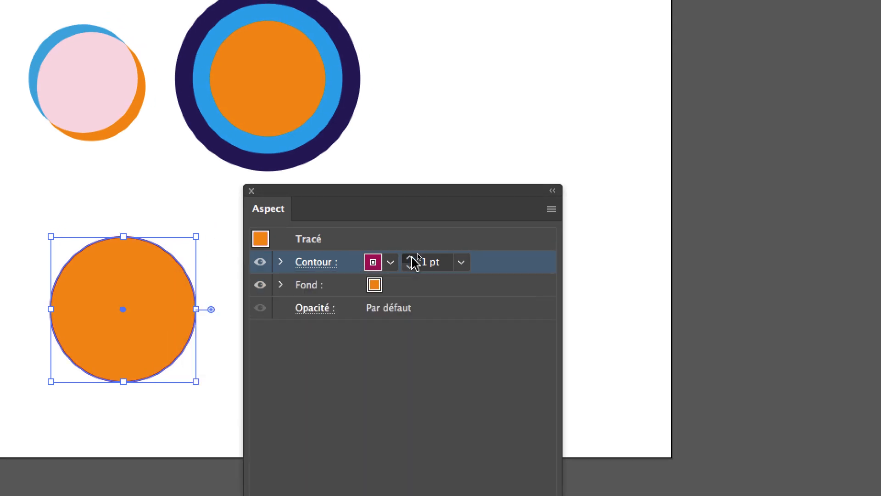
click(410, 259)
click(411, 259)
click(411, 259)
click(411, 259)
click(411, 259)
click(411, 258)
click(412, 259)
click(412, 258)
click(411, 259)
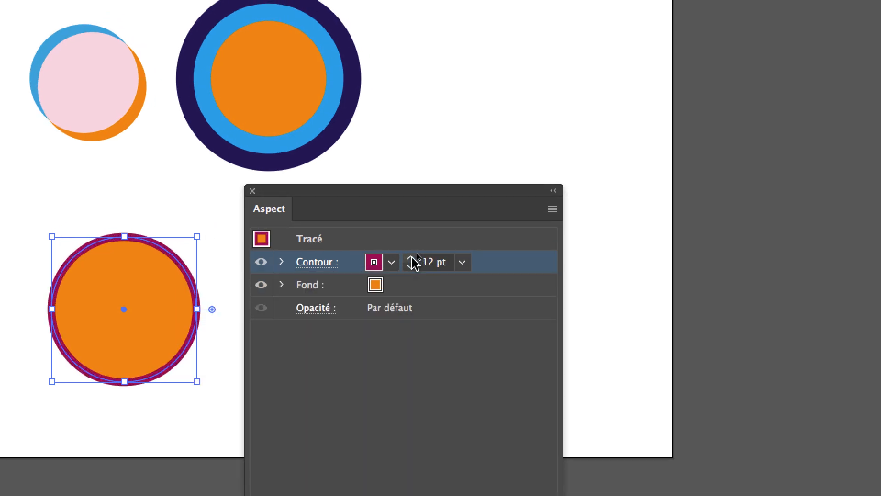
click(412, 258)
click(412, 258)
click(411, 259)
click(411, 259)
click(412, 259)
click(412, 258)
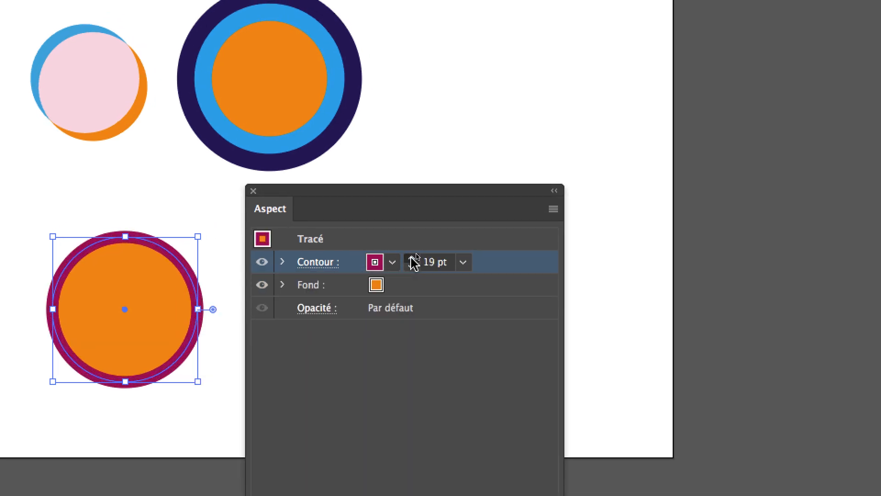
click(412, 258)
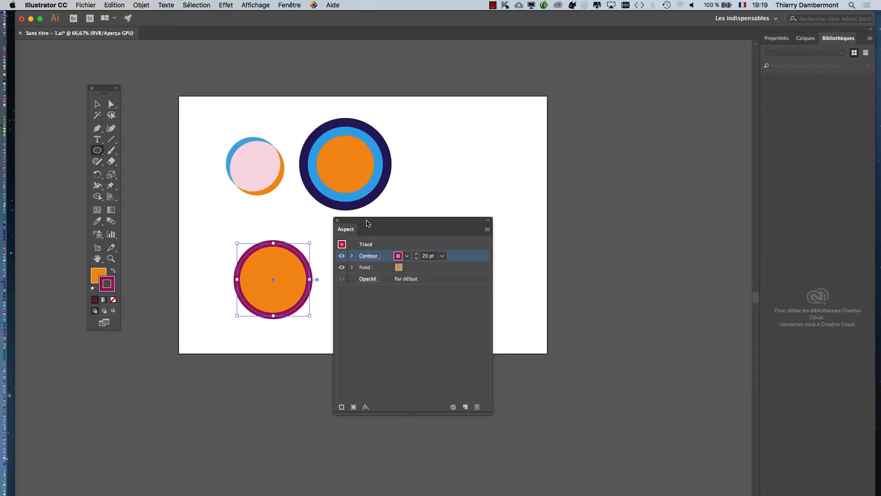
Step: Increase the circle's stroke weight to 30 pt
drag(369, 224, 499, 211)
scroll(323, 272, up, 2)
drag(243, 278, 334, 234)
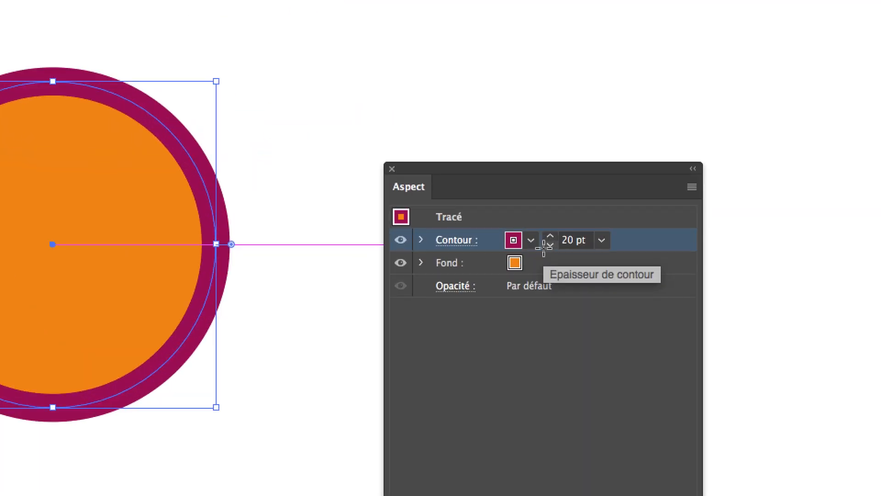
click(547, 242)
click(547, 241)
click(546, 242)
click(546, 242)
click(547, 242)
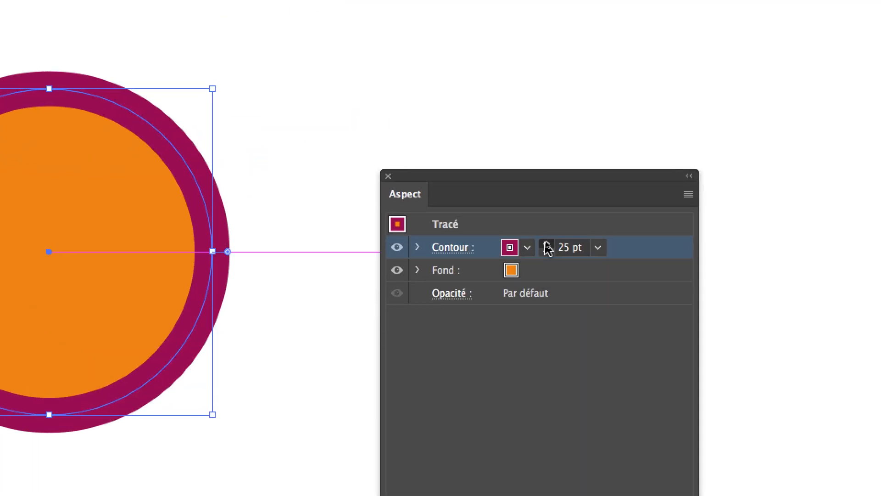
click(546, 242)
click(546, 242)
click(547, 242)
click(546, 242)
click(546, 242)
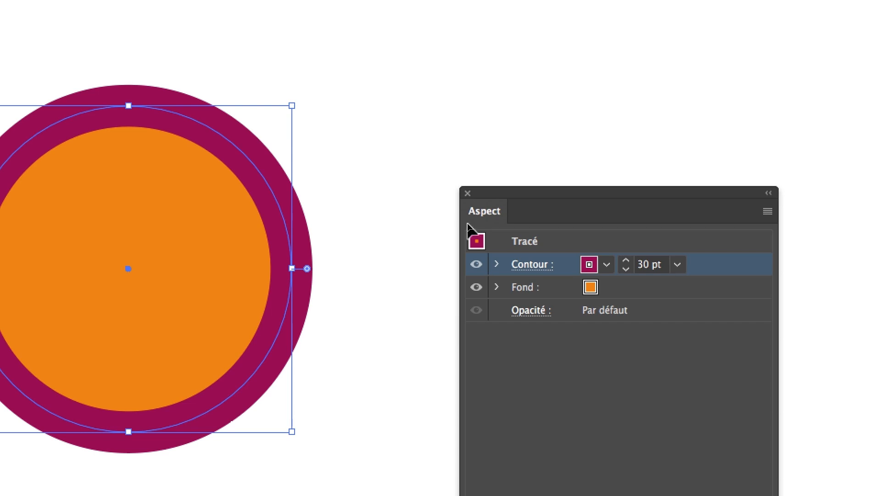
Step: Inspect the preset weights and the separate opacity settings of the circle's stroke
drag(551, 192, 420, 75)
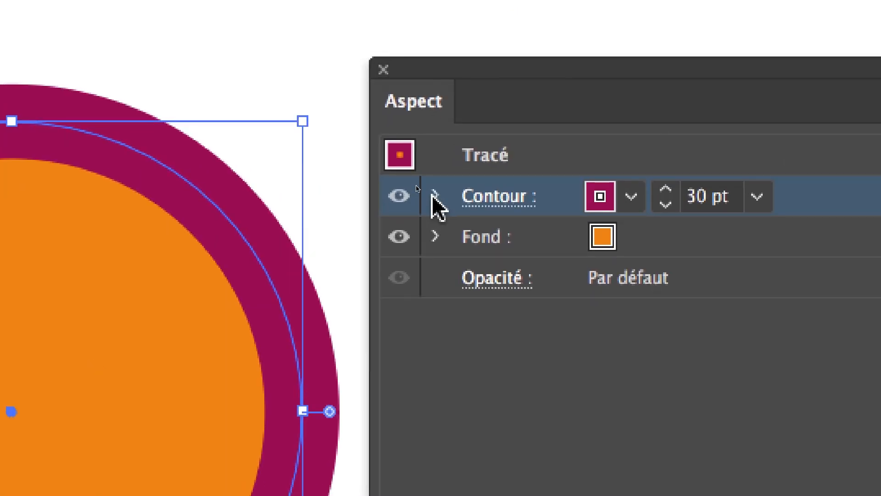
click(433, 194)
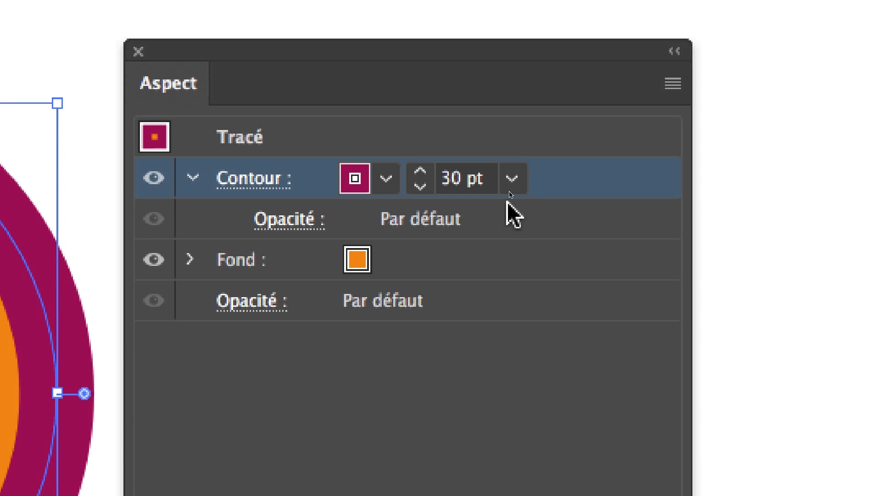
click(512, 179)
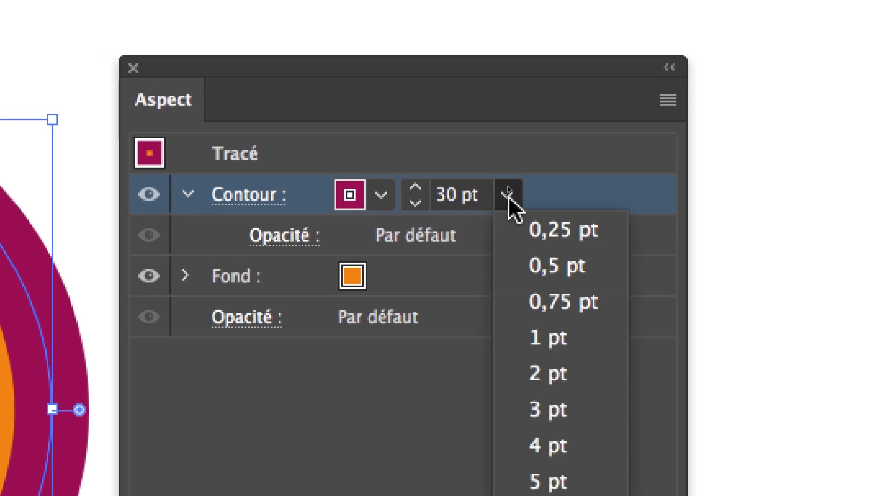
click(512, 179)
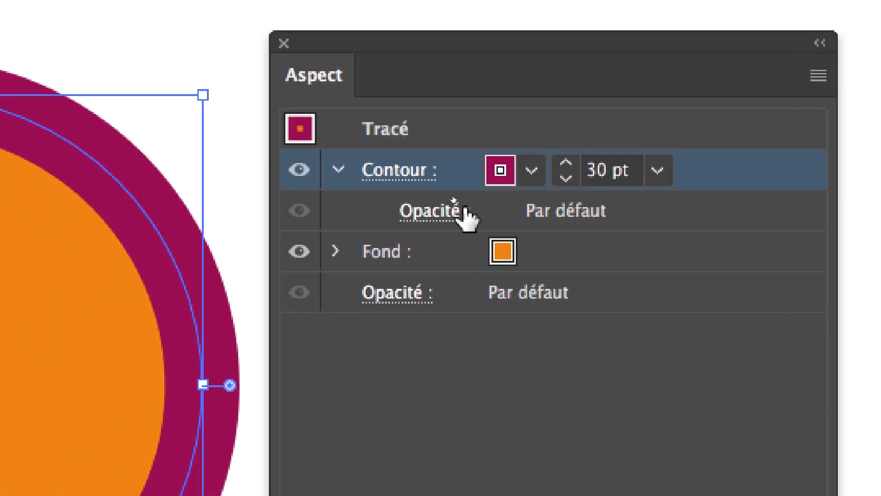
click(302, 233)
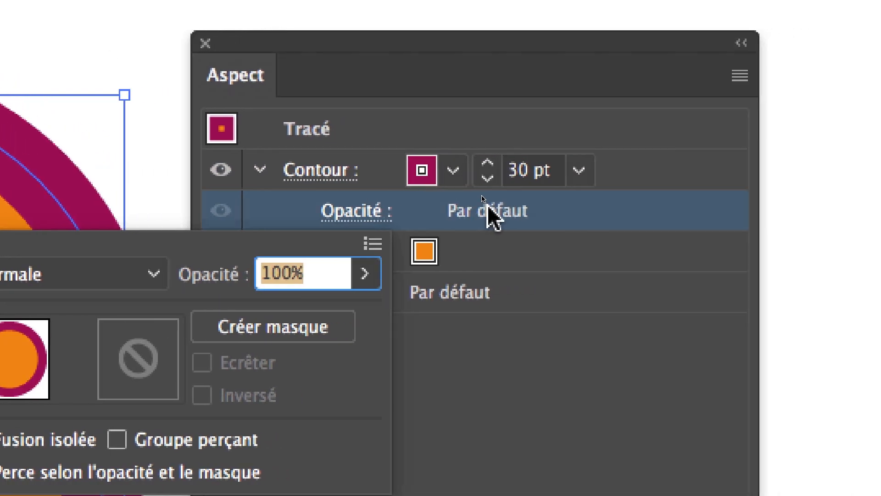
click(583, 209)
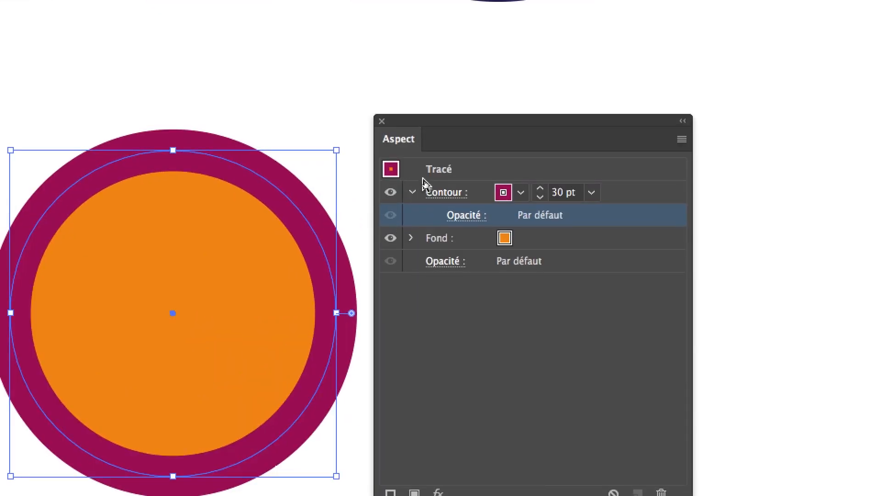
click(412, 191)
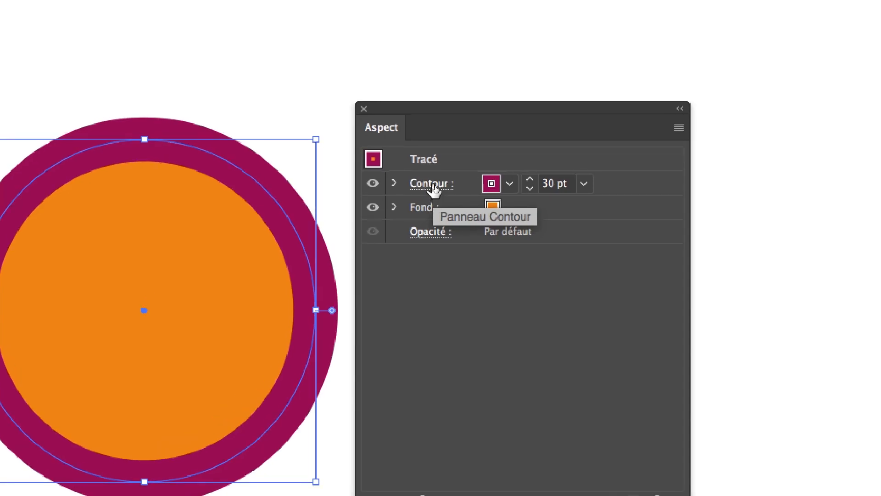
Step: Try the inside, centre and outside alignments on the circle's stroke, finishing with outside
click(434, 190)
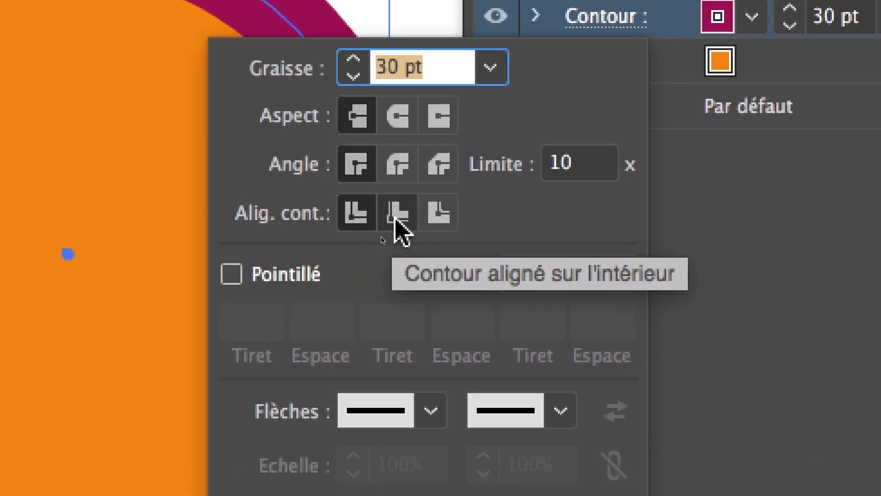
click(396, 218)
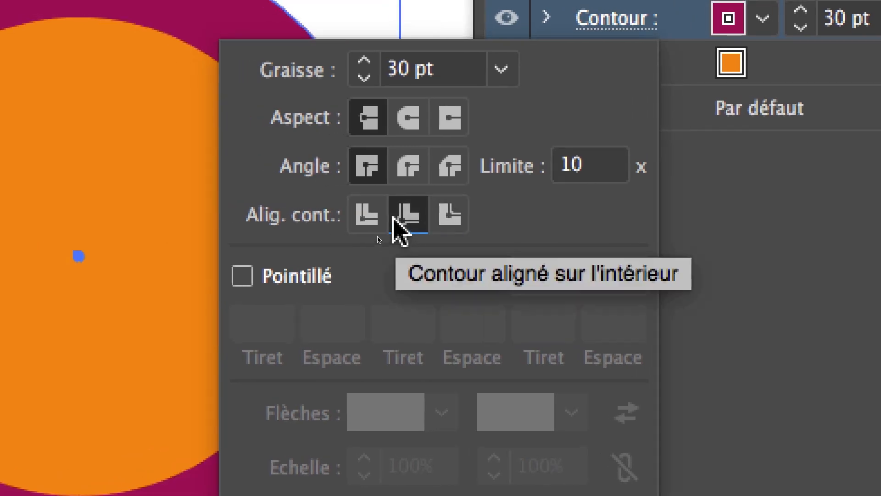
click(389, 219)
click(415, 219)
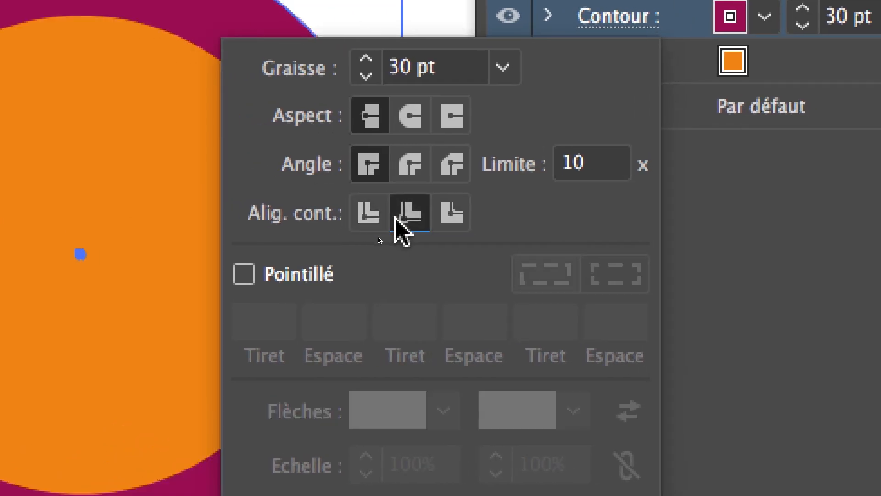
click(407, 218)
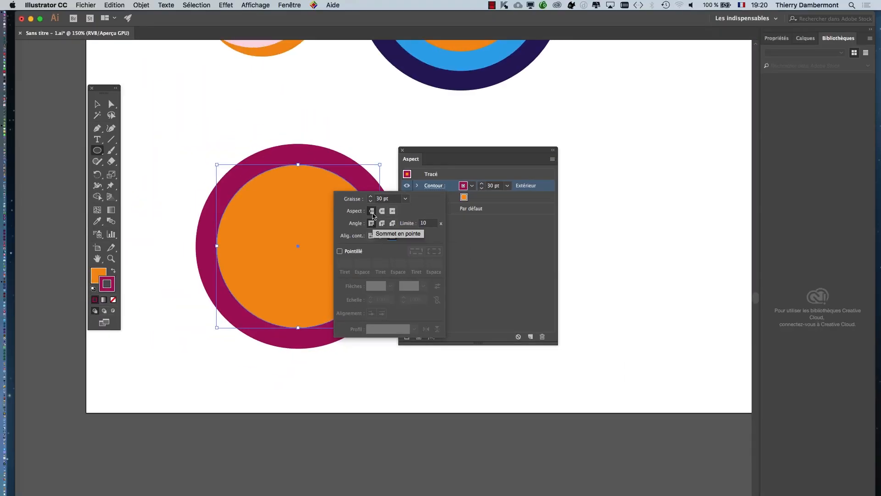
click(381, 235)
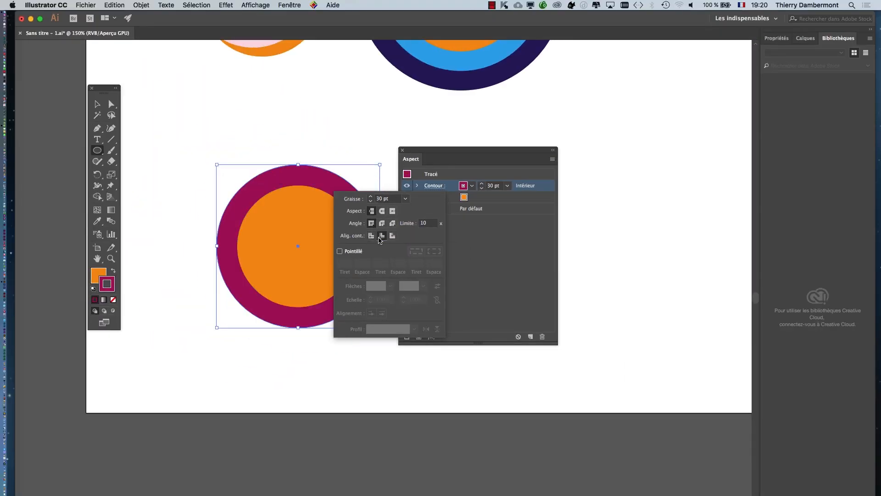
click(371, 236)
click(382, 236)
click(392, 235)
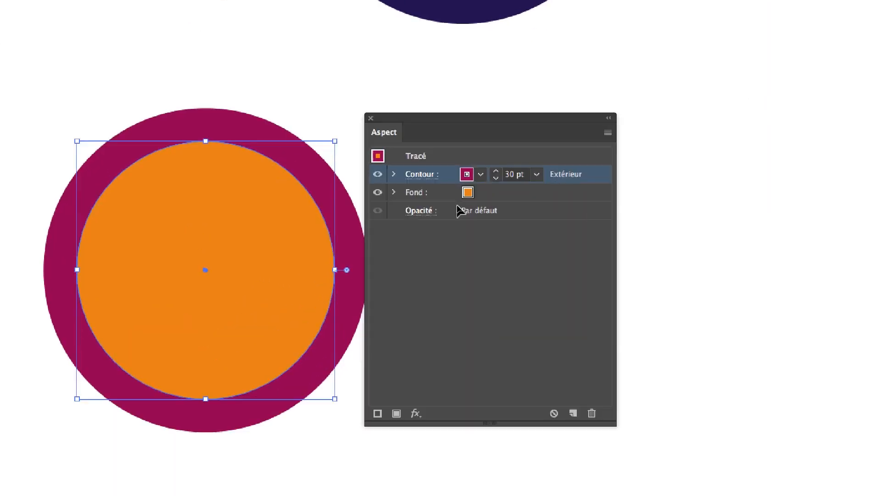
Step: Align the circle's stroke to the centre of its path
click(422, 176)
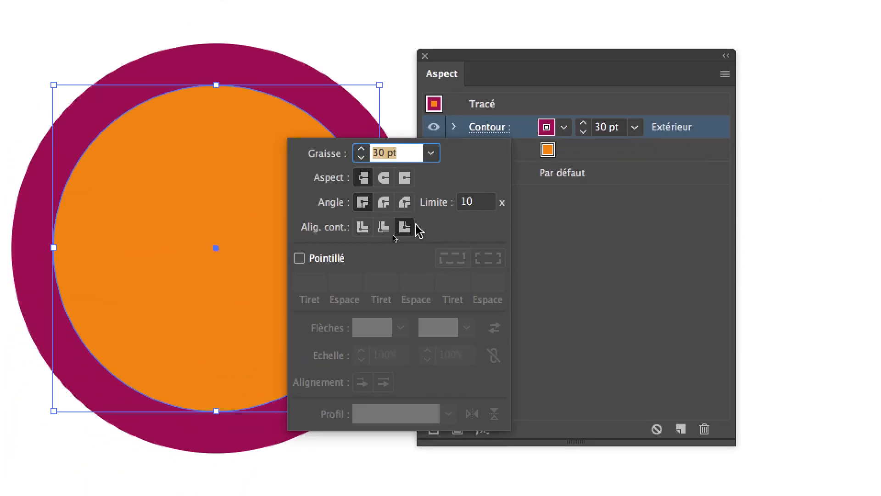
click(362, 227)
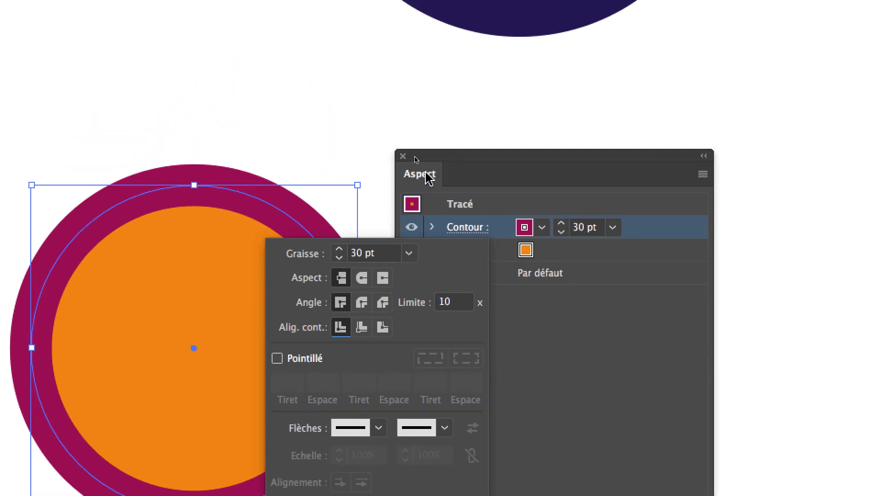
click(487, 50)
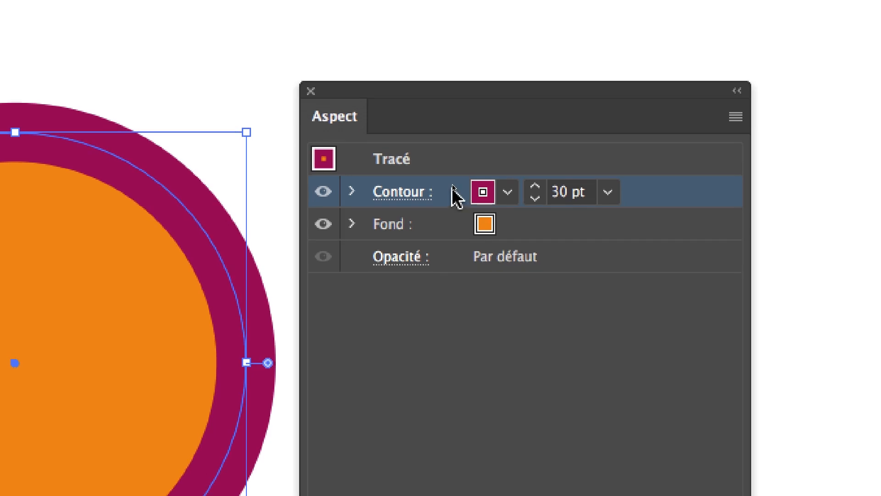
Step: Move the magenta stroke beneath the orange fill in the circle's appearance order
mouse_move(451, 188)
mouse_down()
mouse_move(452, 234)
mouse_move(452, 204)
mouse_up()
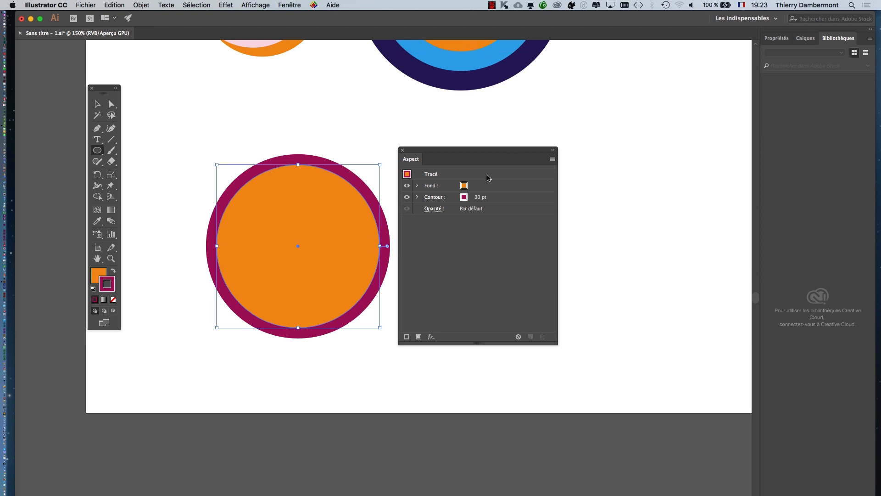
drag(471, 149, 475, 121)
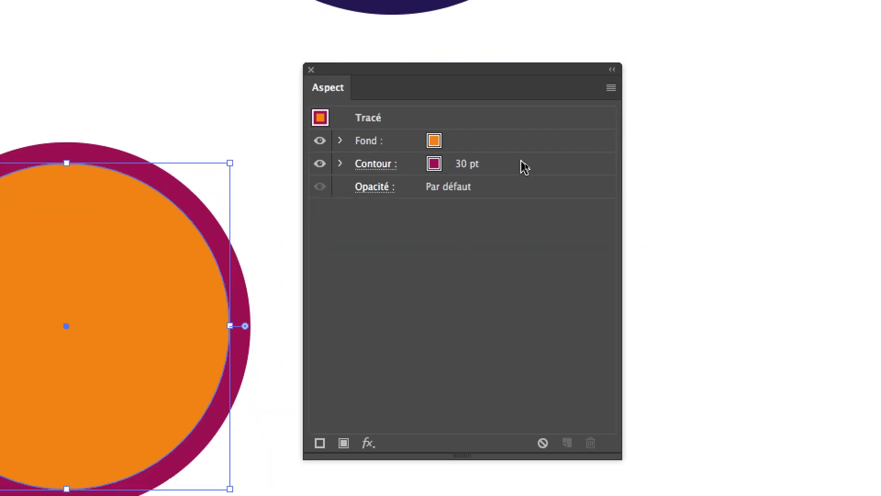
Step: Duplicate the 30 pt magenta stroke and restyle the upper copy as a 10 pt yellow stroke
drag(525, 167, 577, 411)
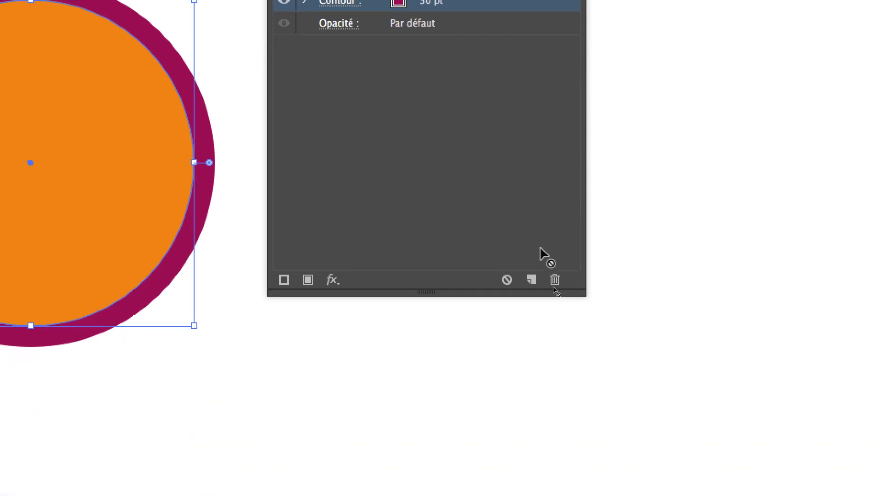
drag(541, 250, 531, 279)
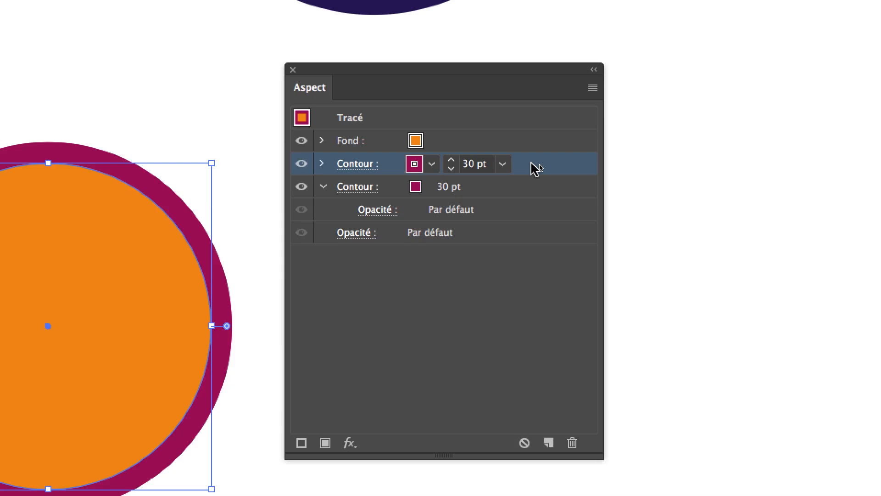
click(451, 168)
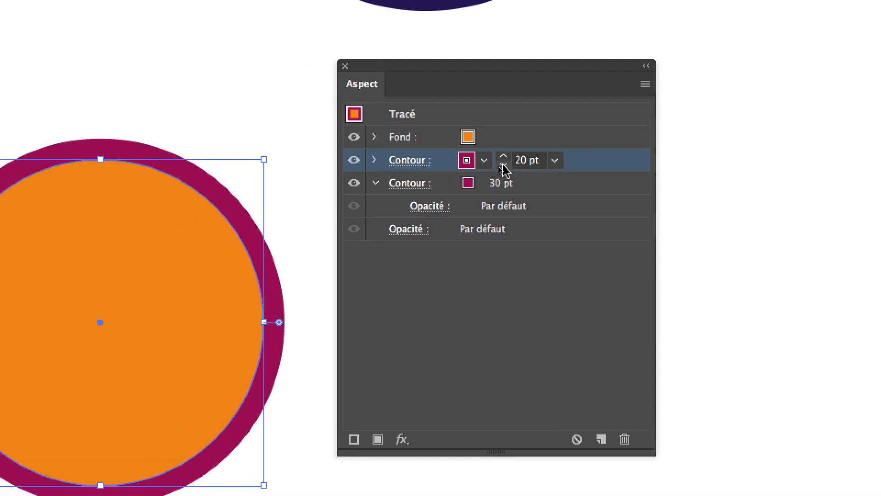
click(503, 166)
click(484, 160)
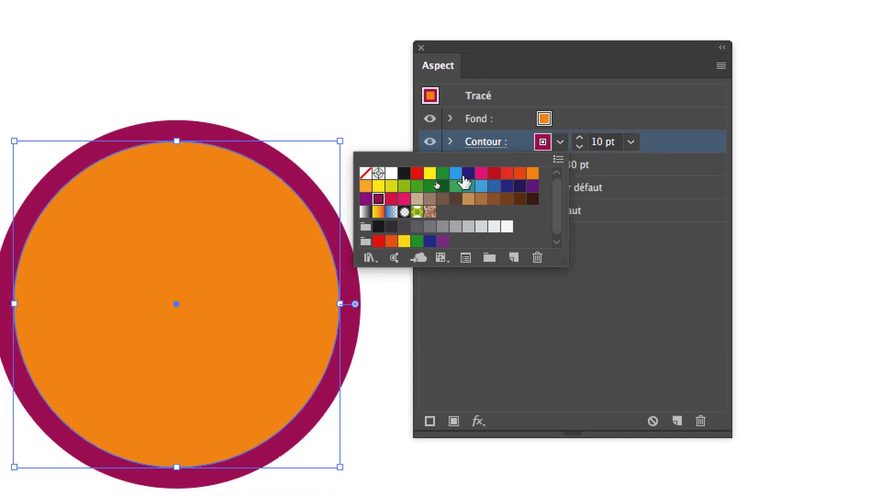
click(448, 175)
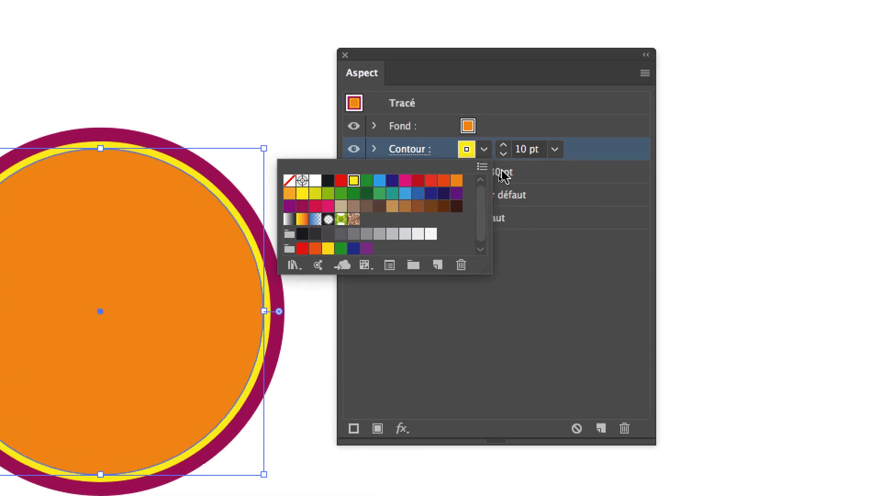
Step: Recolour the circle's 10 pt yellow stroke, trying light blue before settling on dark blue
click(535, 168)
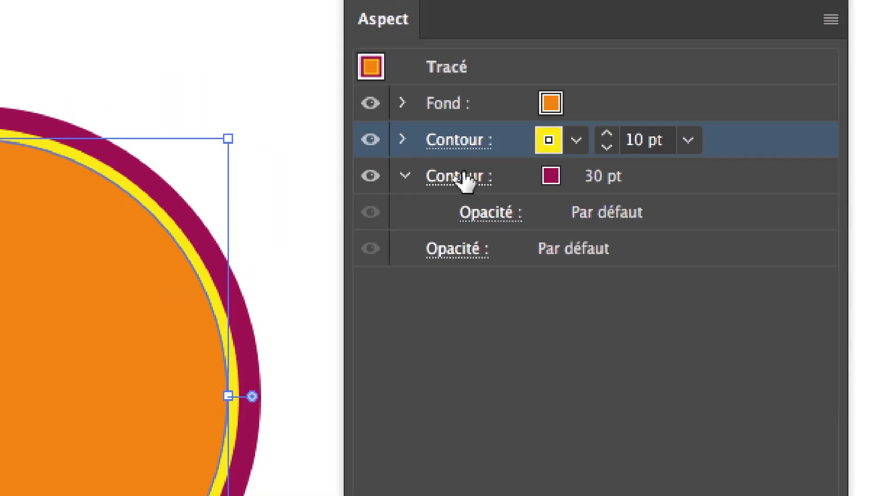
click(461, 142)
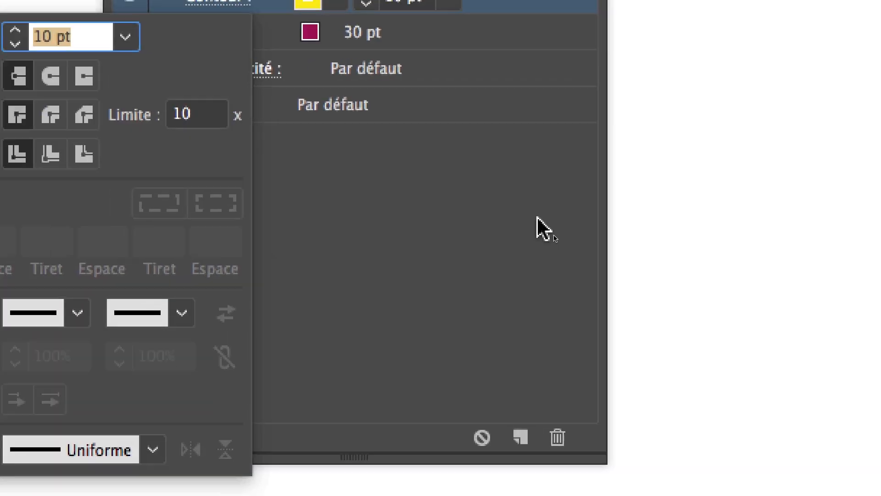
click(538, 221)
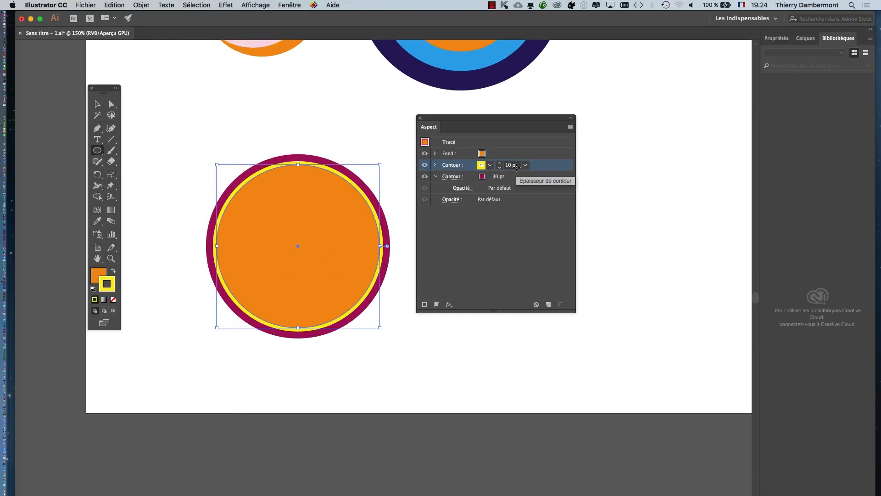
click(490, 165)
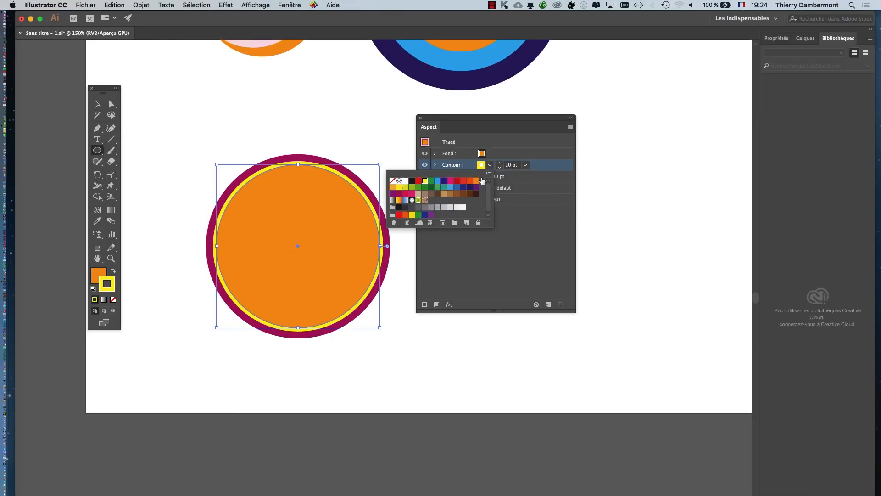
click(438, 181)
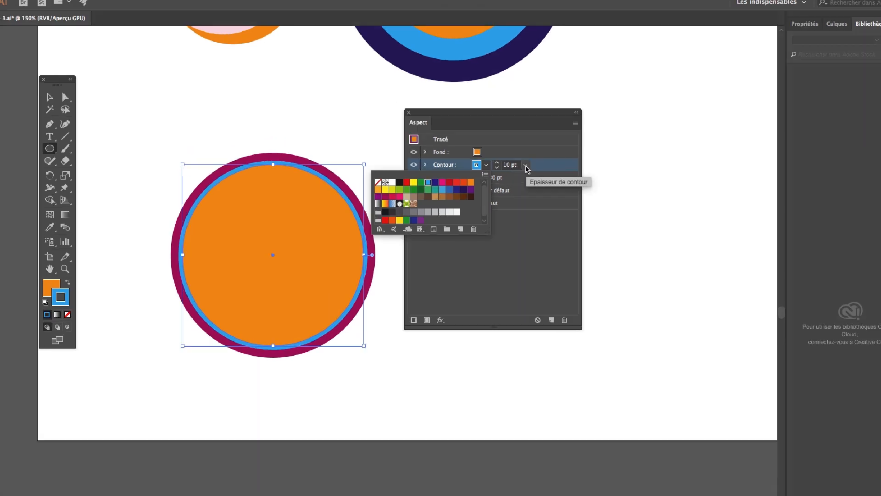
click(526, 165)
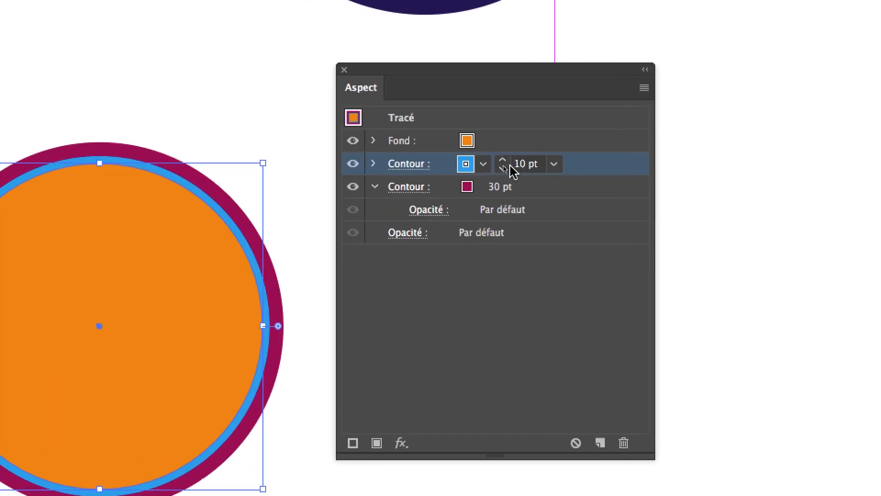
click(483, 164)
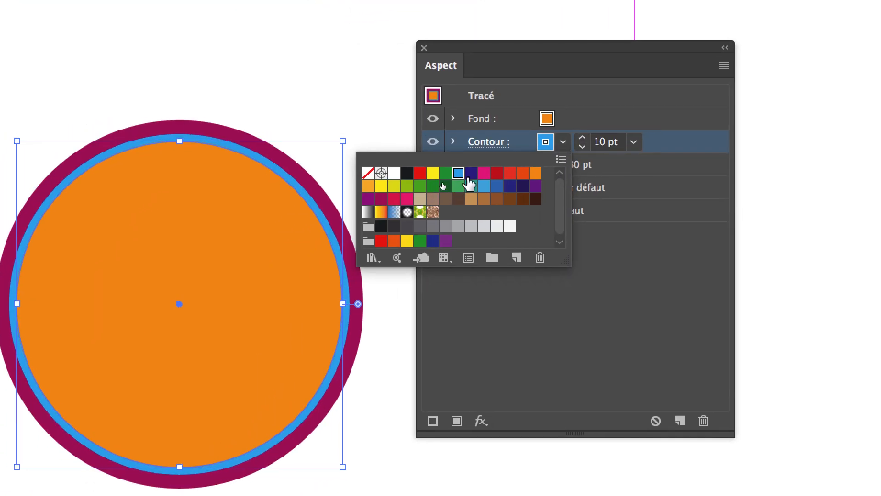
click(471, 173)
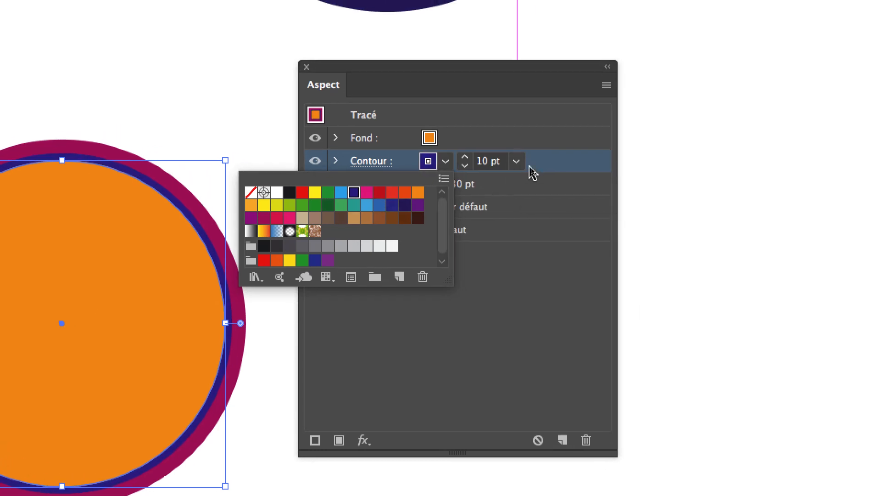
click(662, 151)
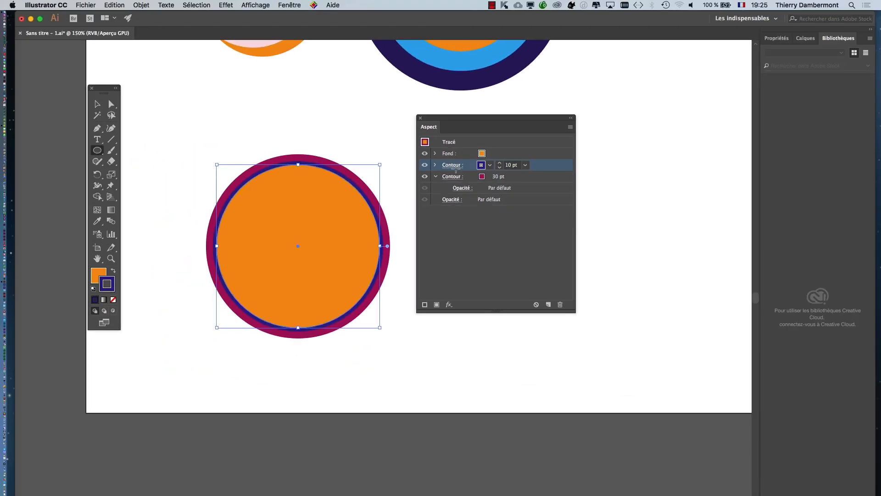
Step: Start an Offset Path (Décalage) effect on the 10 pt dark blue stroke with its preview enabled
drag(457, 119, 476, 139)
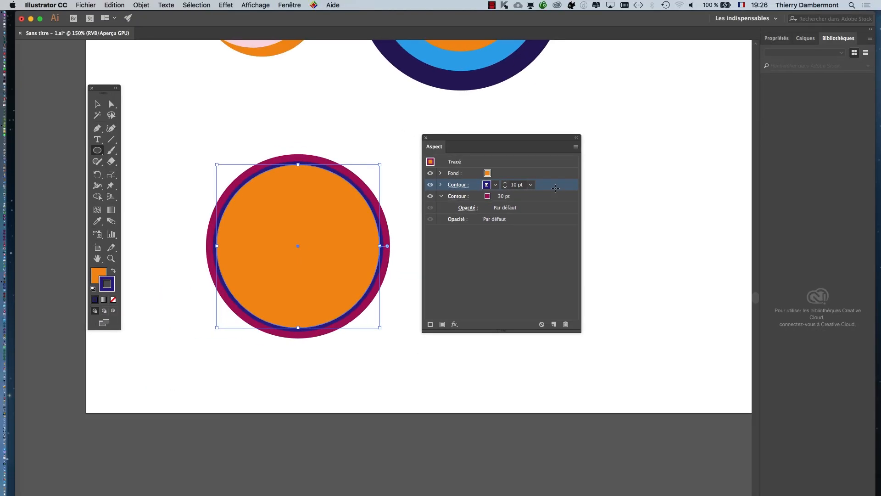
click(264, 5)
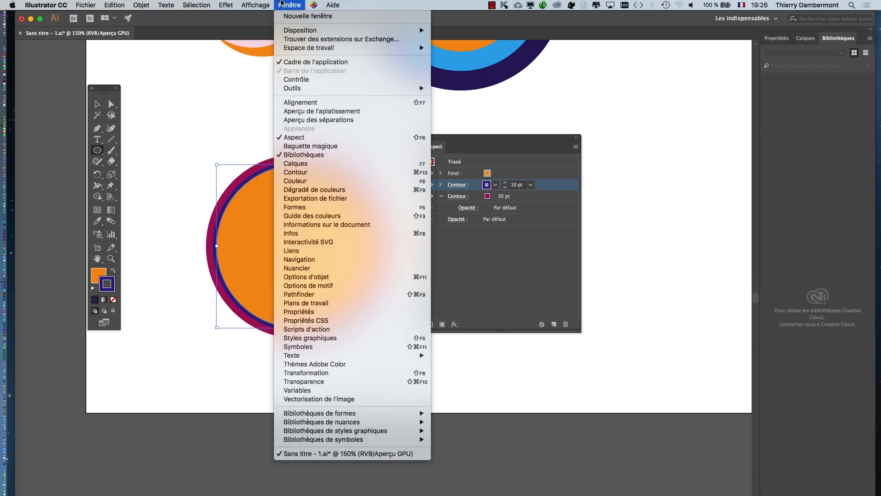
mouse_move(321, 132)
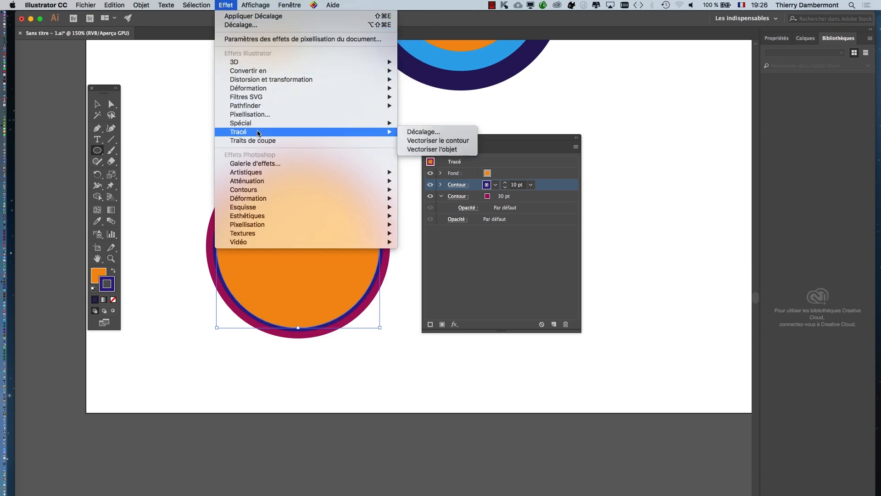
click(452, 132)
drag(448, 112, 463, 263)
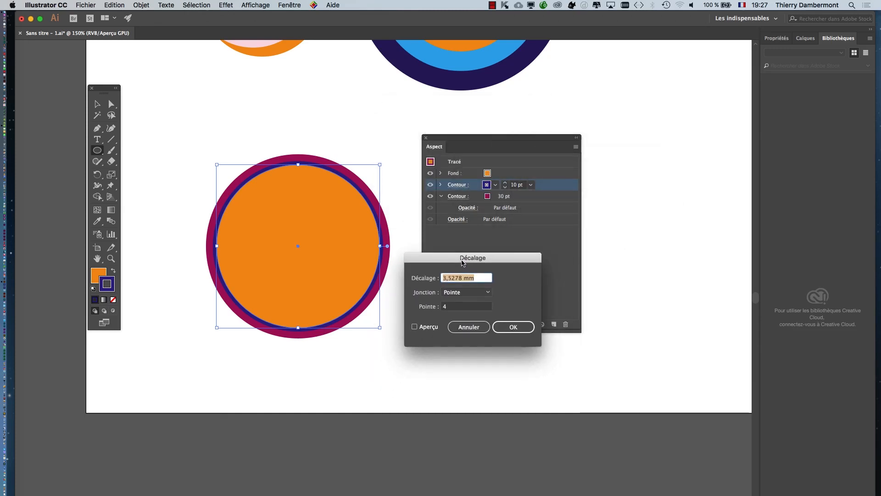
click(436, 326)
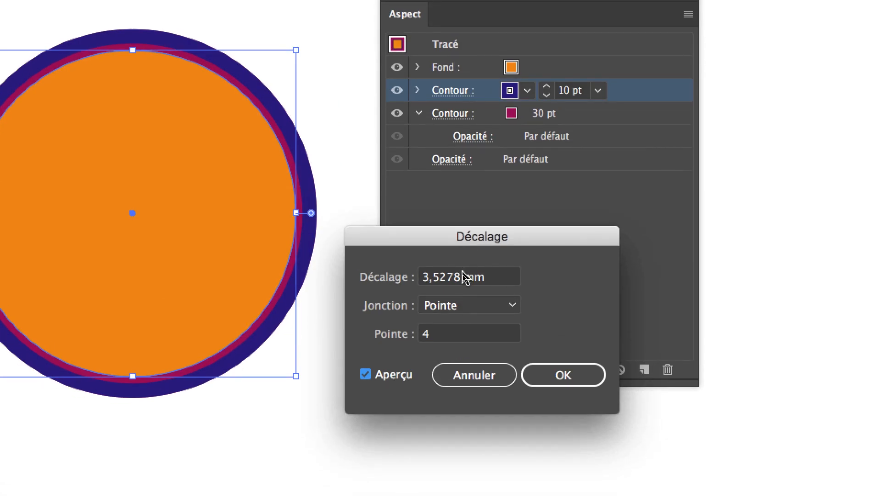
Step: Apply the path offset at 15 mm and expand the dark blue stroke's attributes
double_click(459, 293)
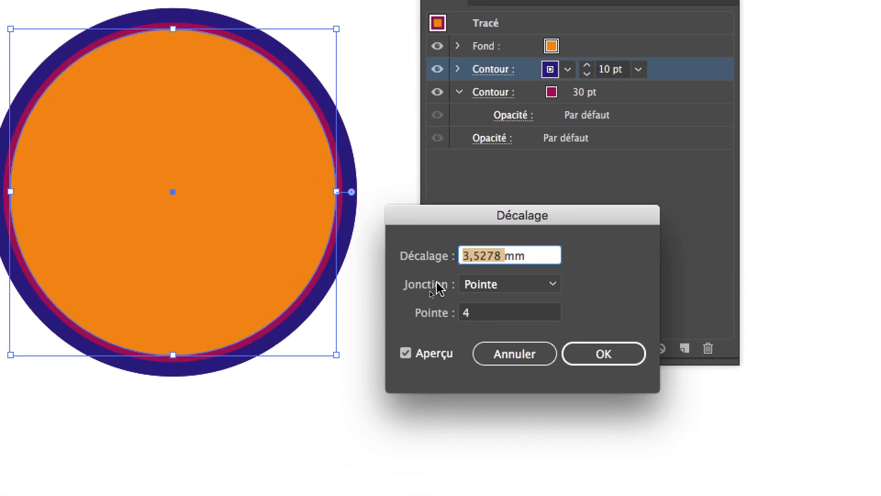
text(15)
key(Tab)
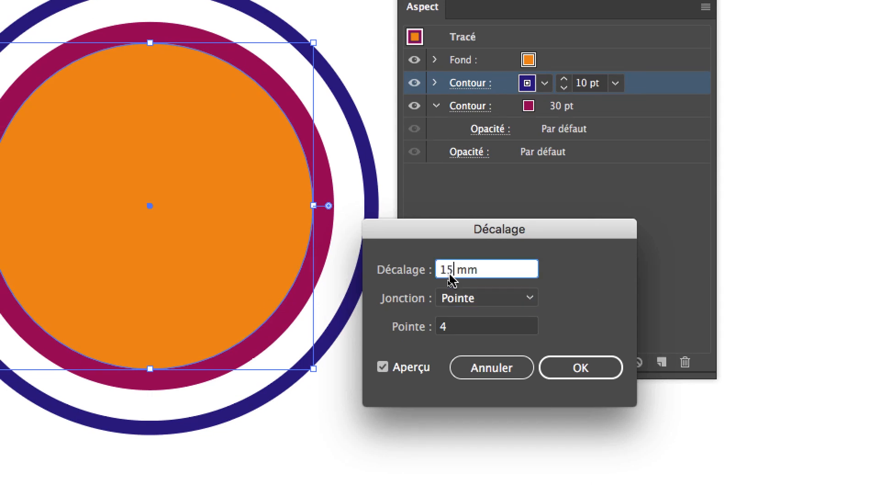
double_click(451, 273)
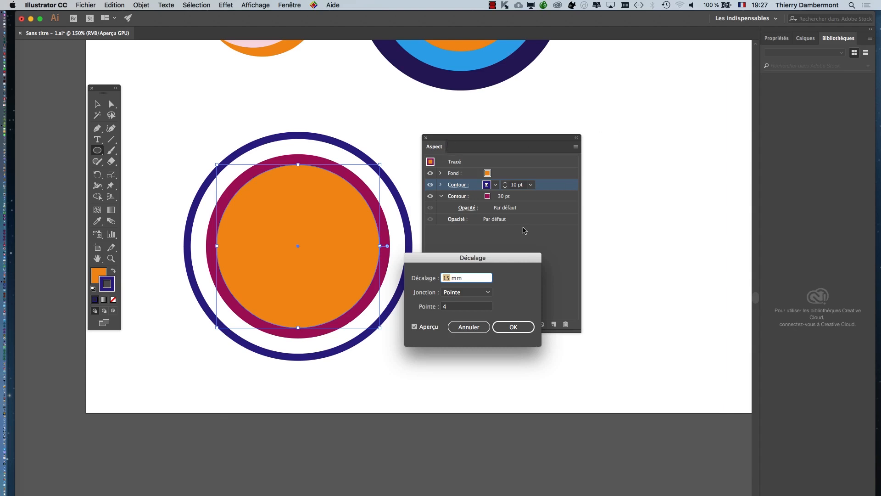
drag(480, 261, 485, 314)
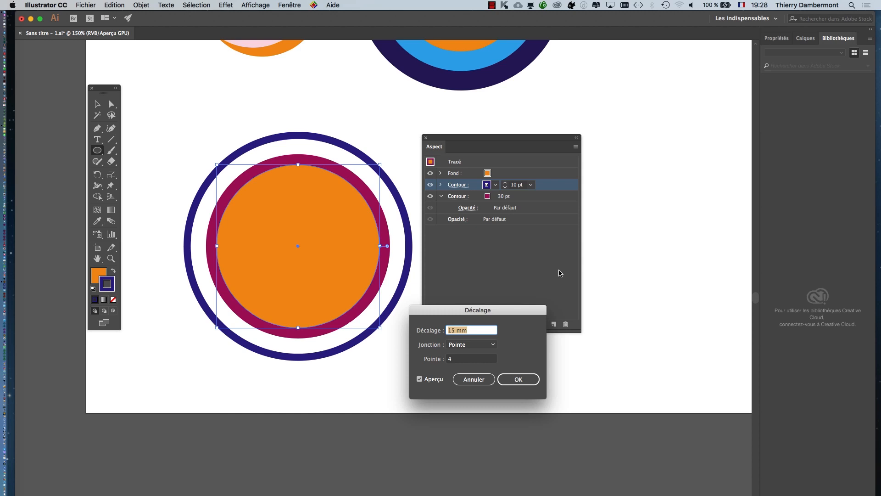
click(515, 376)
click(515, 376)
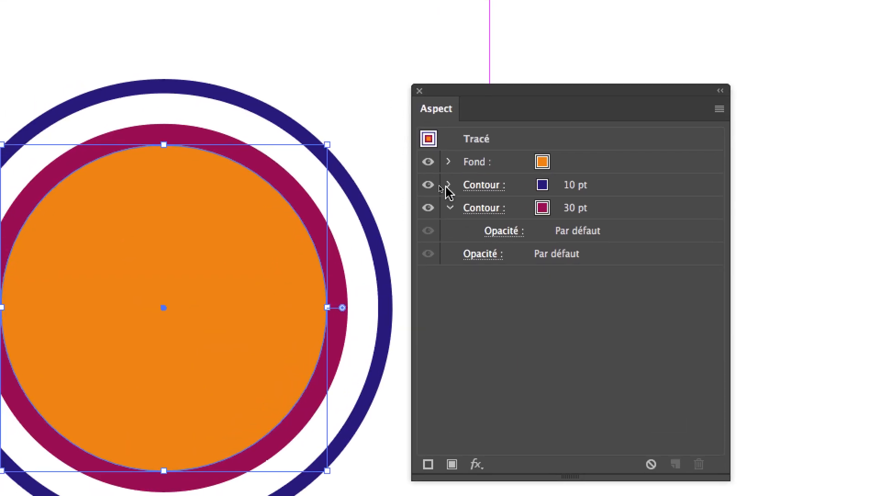
click(448, 185)
Step: Try a Zigzag effect on the dark blue stroke alone, previewing 26 and 13 ridges per segment
click(623, 185)
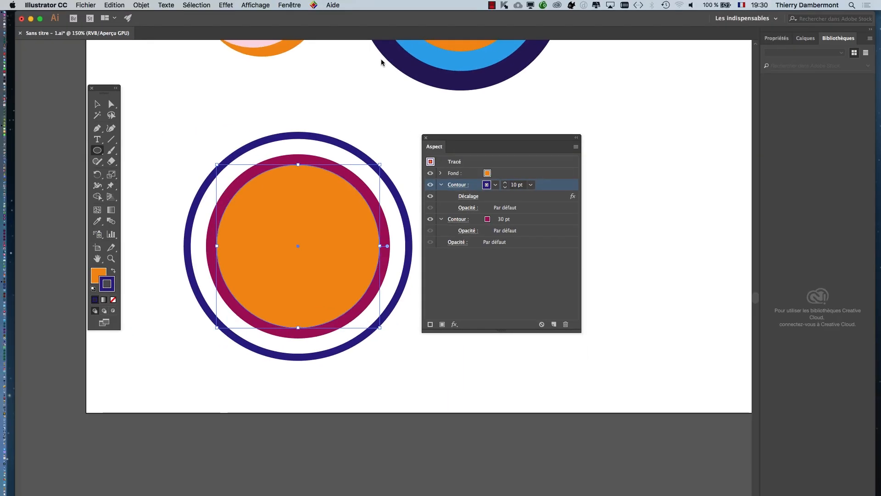
click(226, 5)
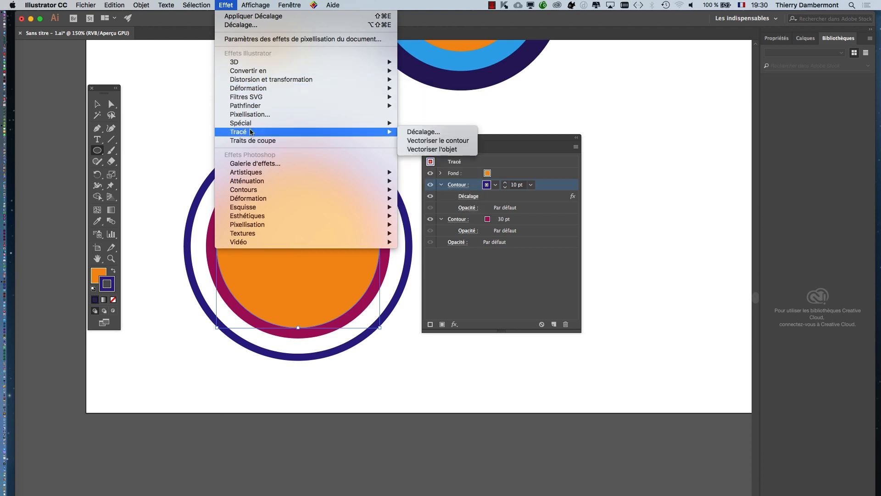
mouse_move(253, 125)
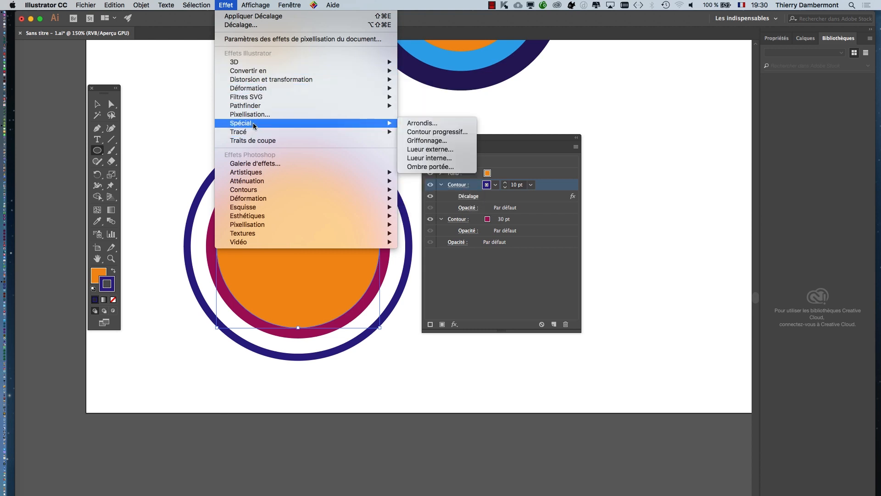
click(198, 4)
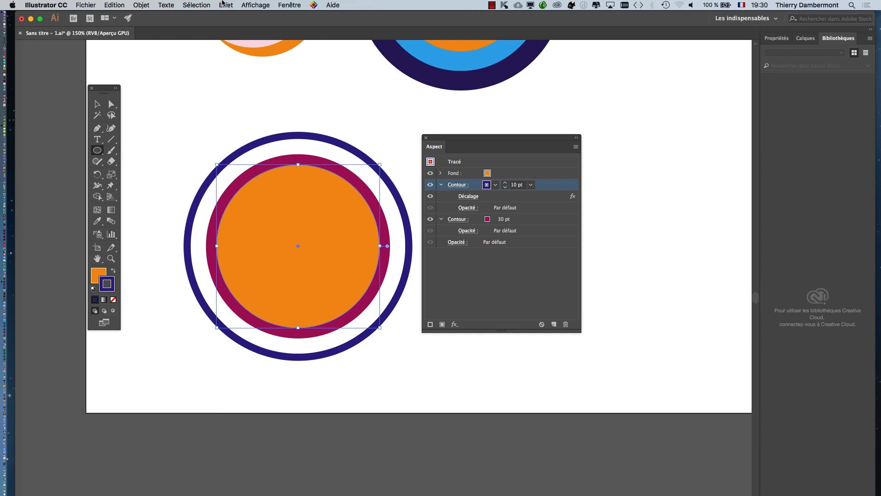
click(224, 4)
mouse_move(334, 81)
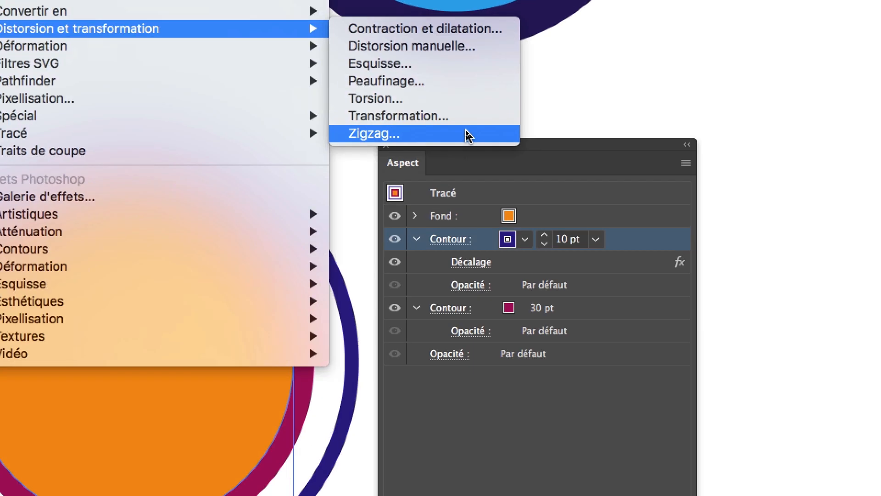
click(468, 135)
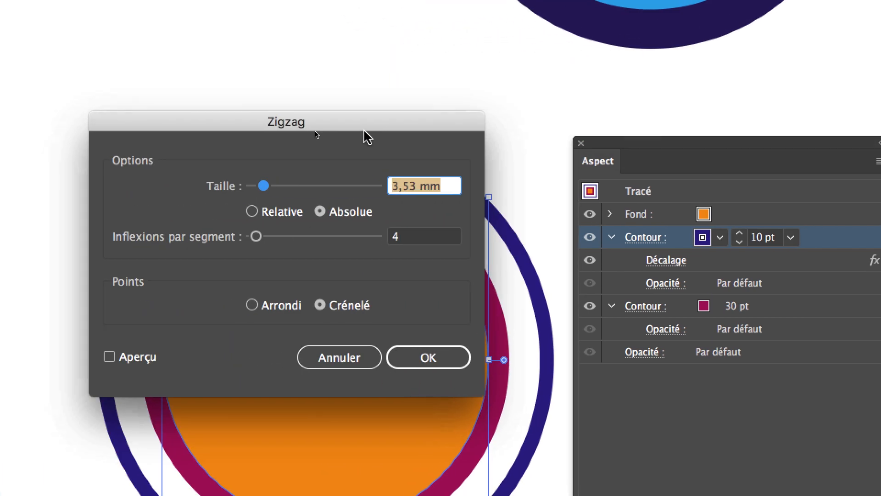
drag(390, 129, 567, 186)
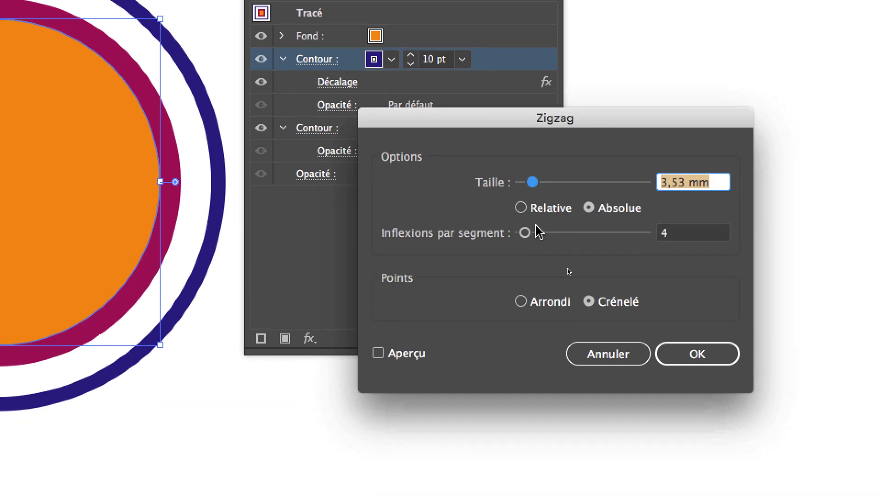
drag(576, 298, 602, 299)
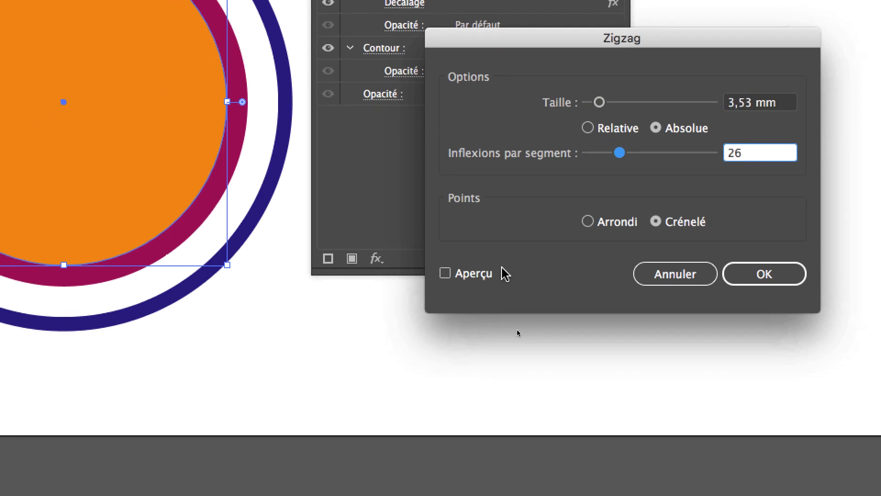
click(424, 346)
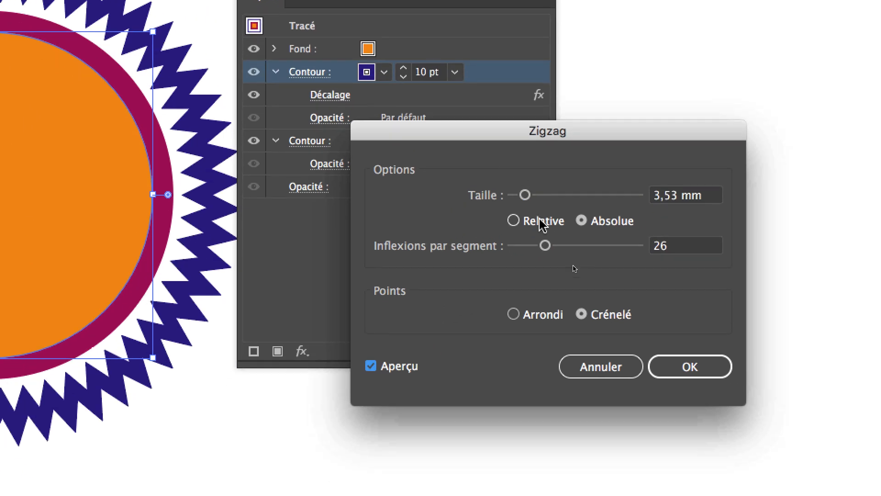
drag(621, 152, 608, 154)
drag(539, 235, 533, 230)
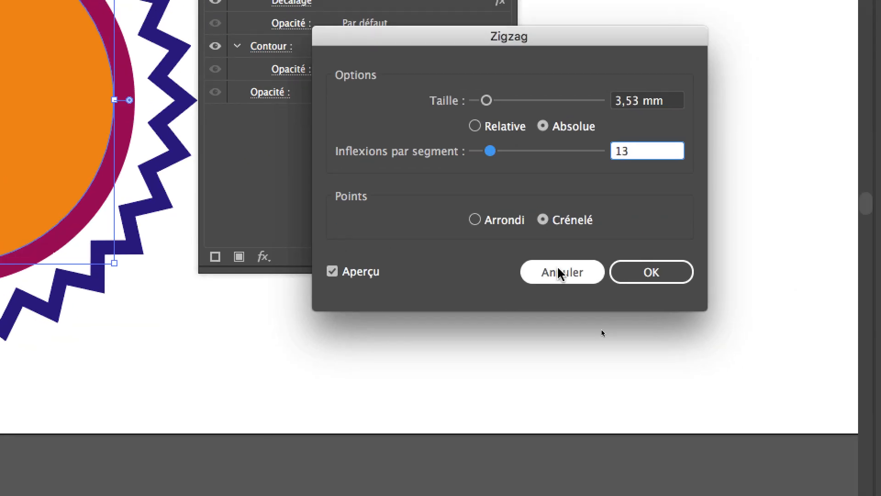
click(558, 273)
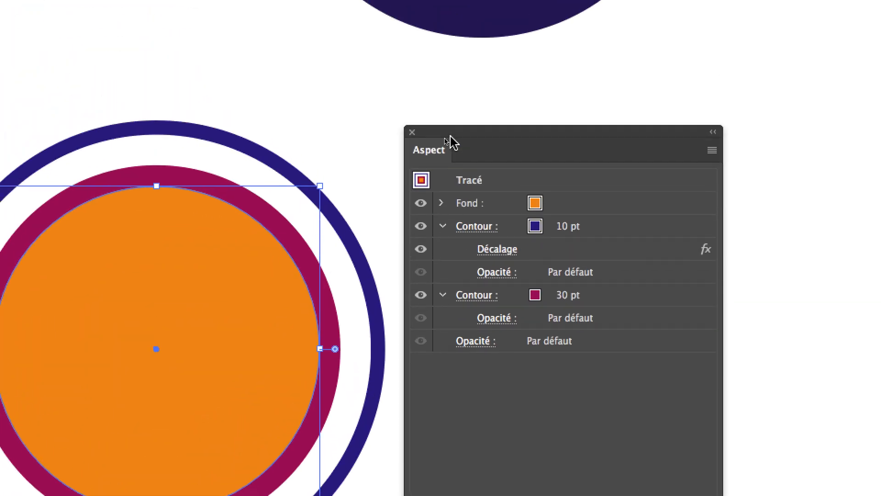
Step: Apply a Zigzag effect to the whole path with 3.53 mm absolute size, 4 ridges per segment and corner points
drag(451, 137, 435, 170)
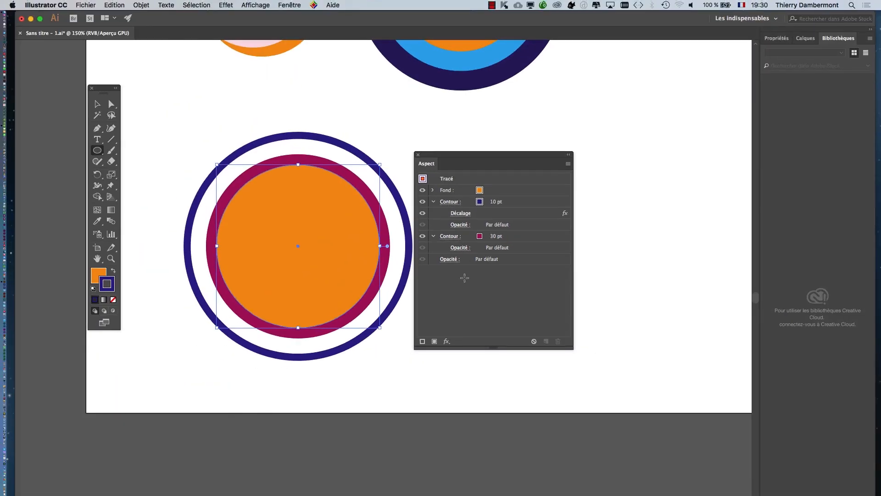
click(226, 5)
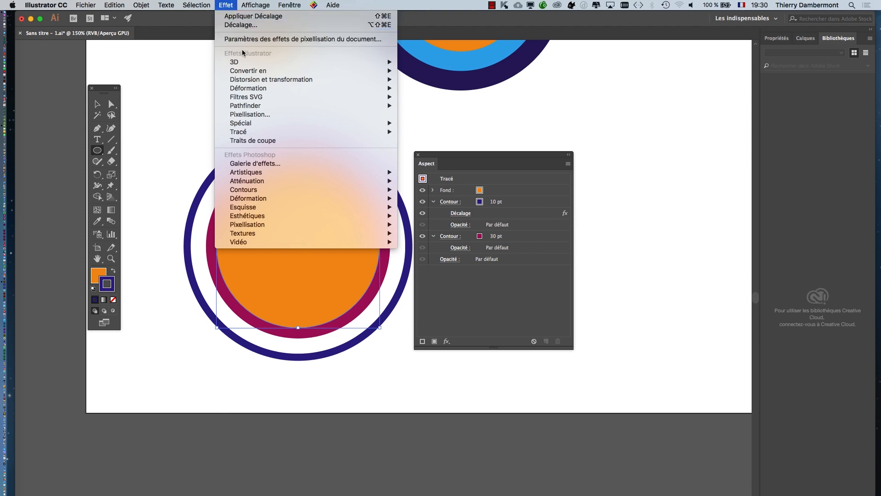
mouse_move(248, 74)
click(420, 131)
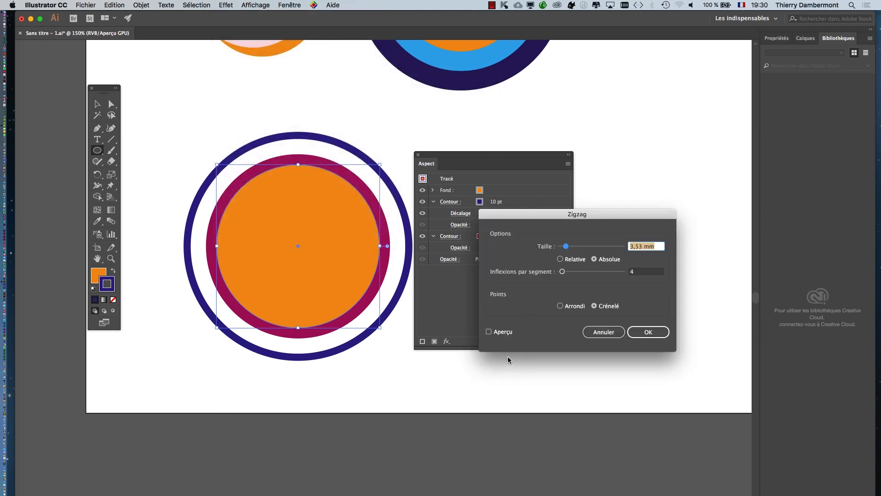
click(507, 332)
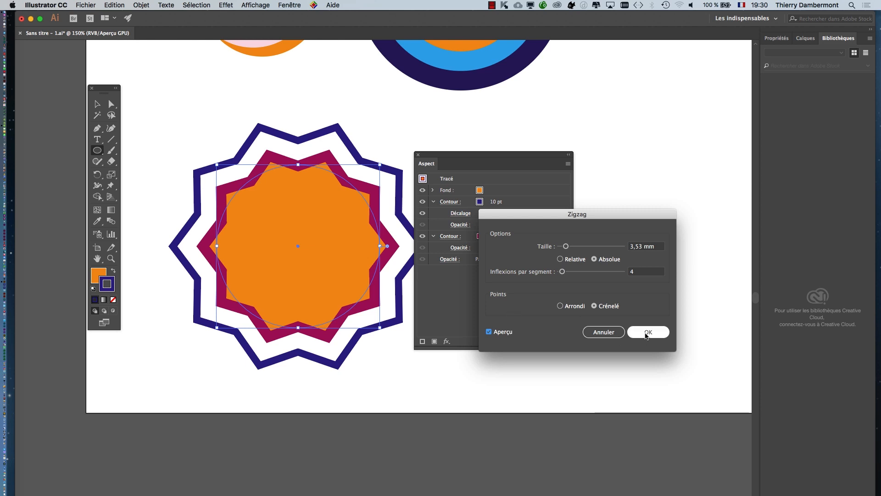
click(648, 331)
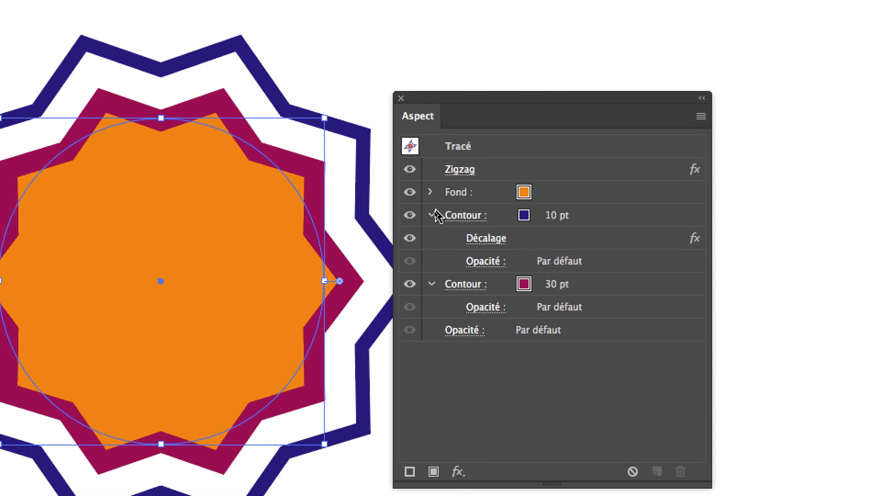
Step: Collapse both strokes' attributes and move the whole path's Zigzag effect onto the 10 pt dark blue stroke
click(432, 214)
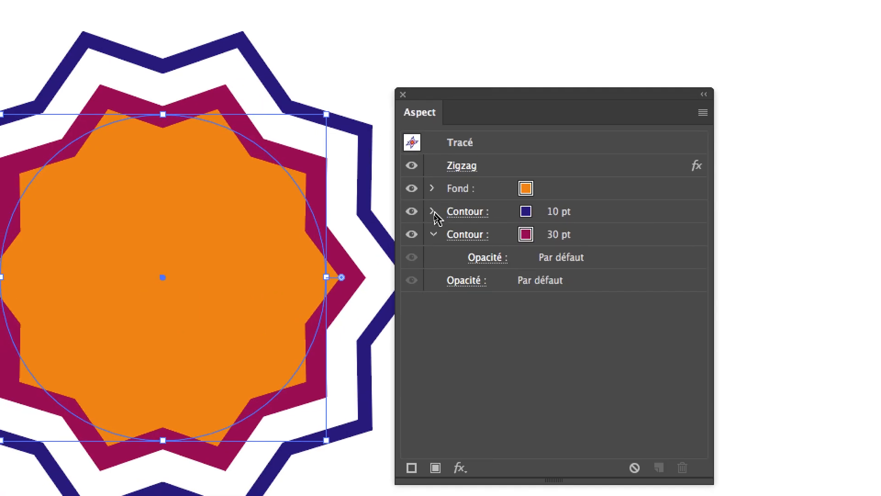
click(434, 224)
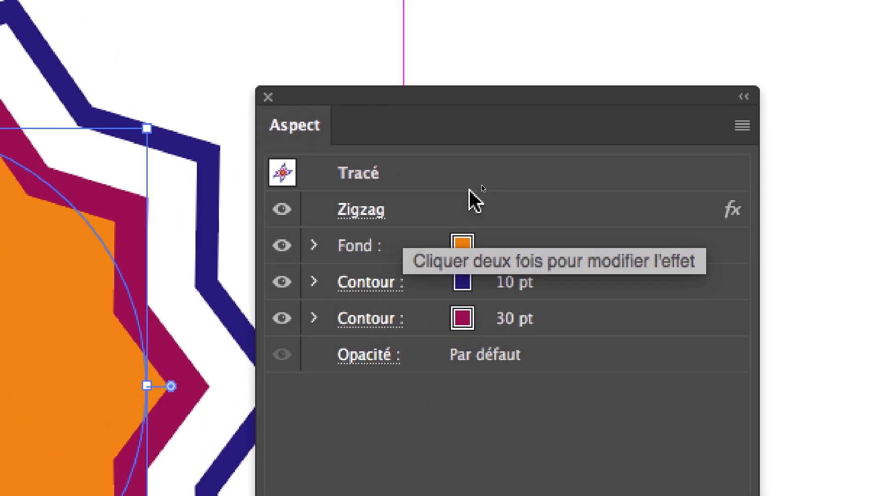
click(429, 205)
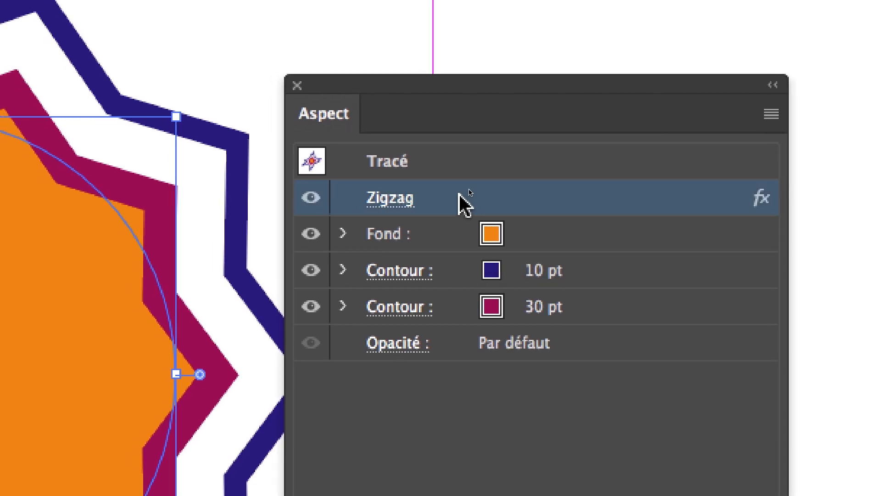
mouse_move(460, 195)
mouse_down()
mouse_move(442, 251)
mouse_move(465, 234)
mouse_move(459, 222)
mouse_up()
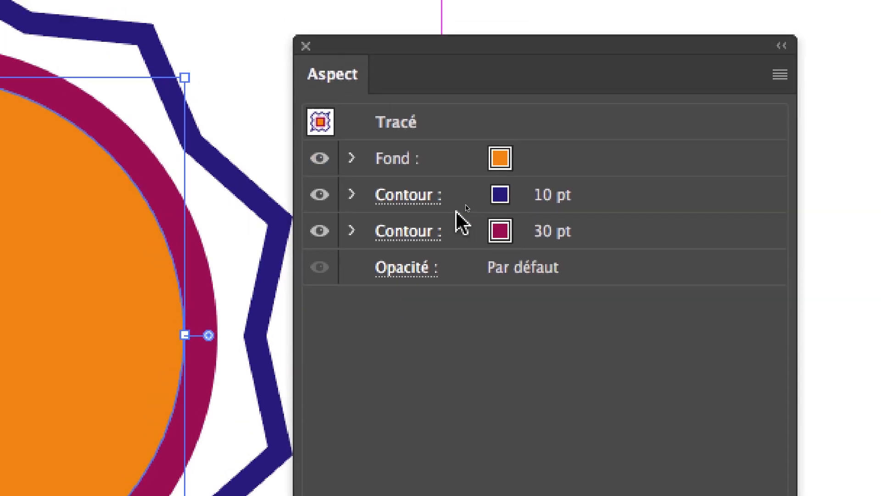
Step: Expand the dark blue stroke's attributes and toggle the visibility of its Zigzag effect
click(456, 207)
click(352, 206)
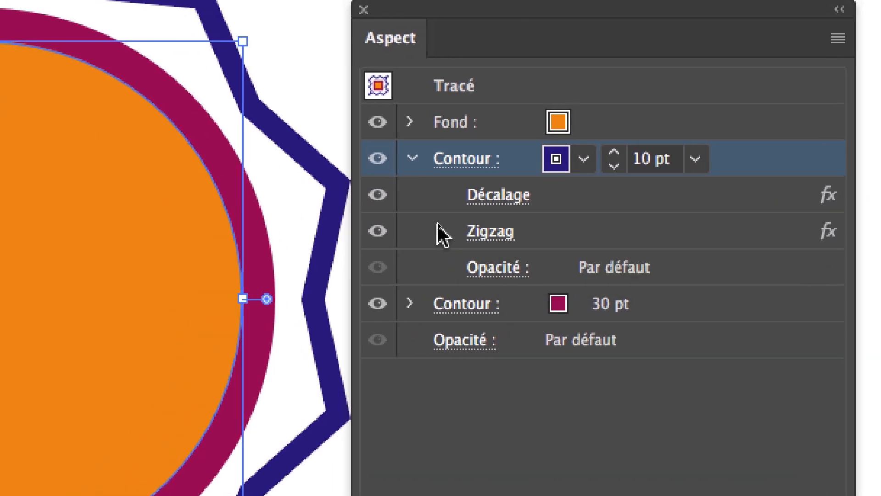
click(379, 229)
click(379, 229)
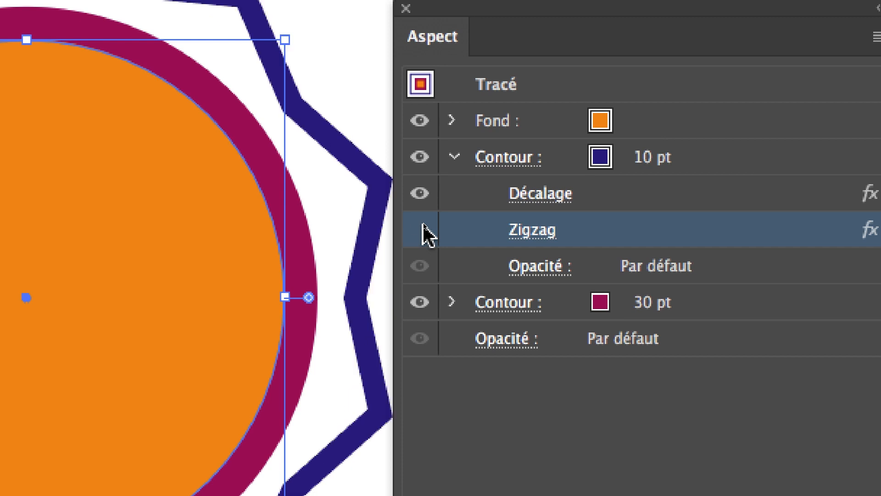